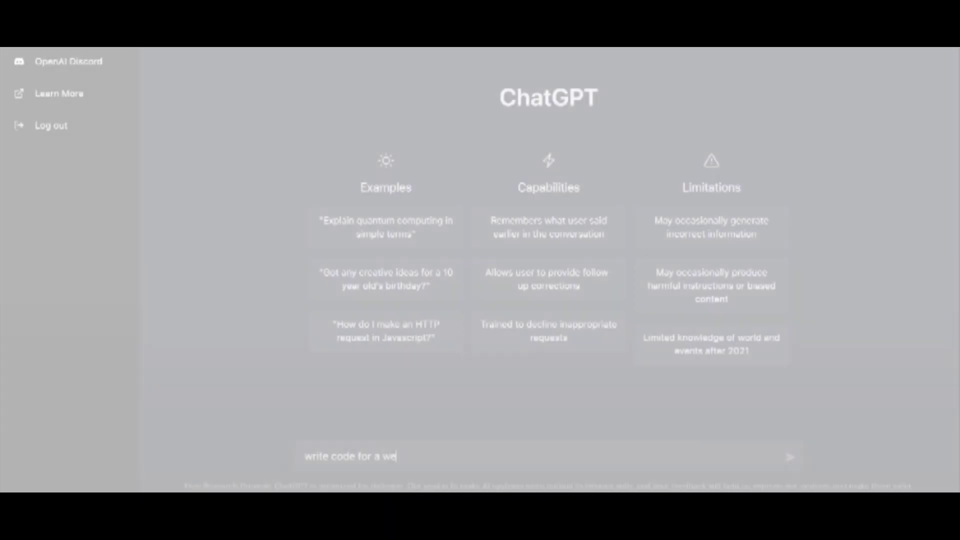
Write the ChatGPT prompt asking for an HTML and CSS pizza restaurant website template, including images
text(bsite template using html and css for a piz)
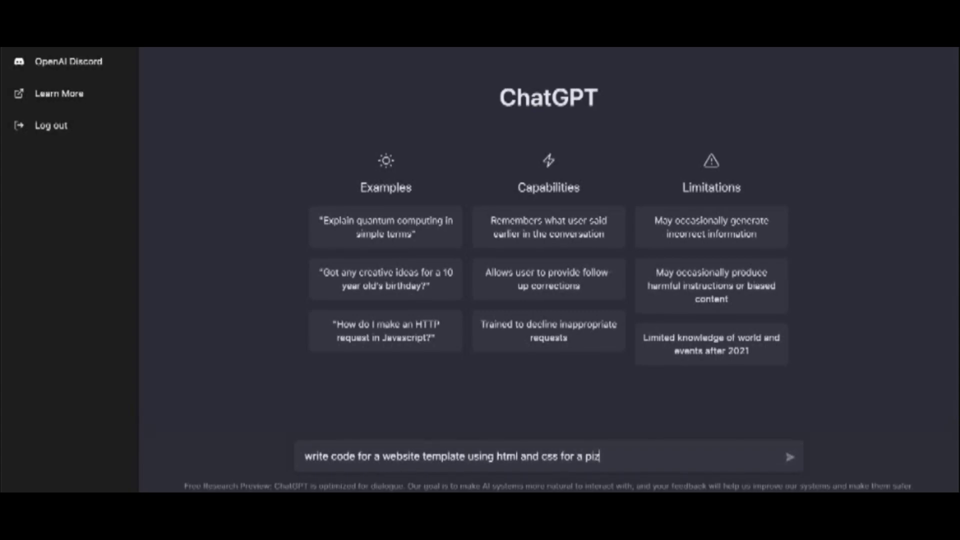
text(clude images)
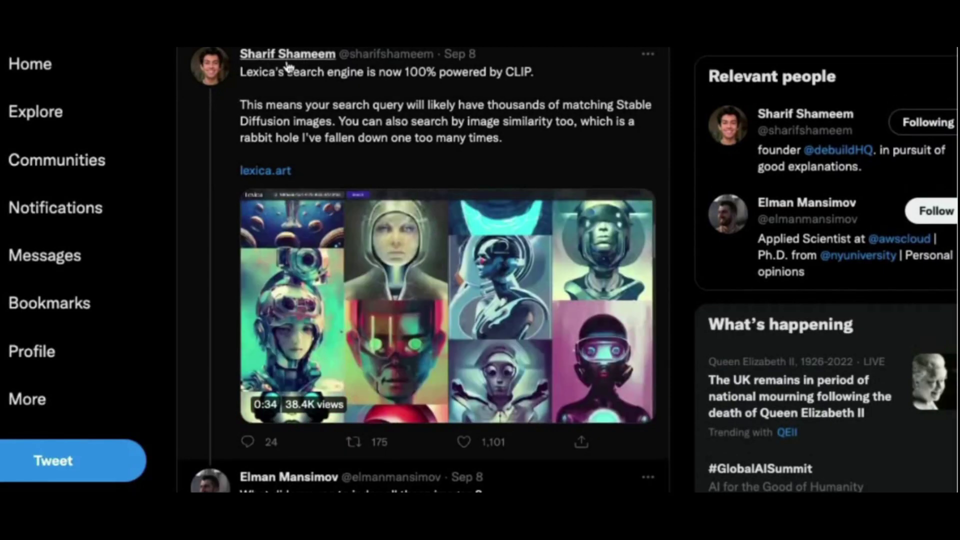
Show the Lexica tweet about its CLIP-powered search engine with the demo video playing
mouse_move(299, 55)
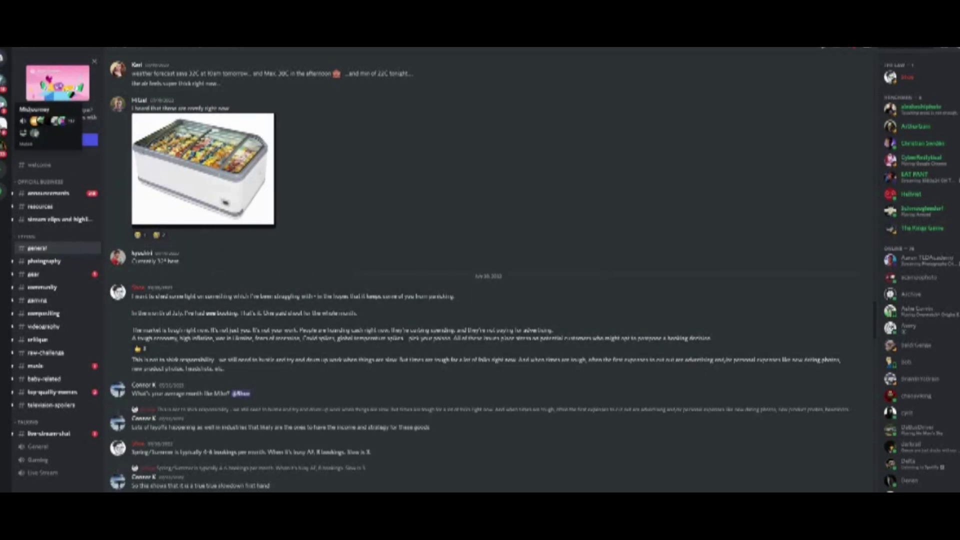
Open the Midjourney server in Discord and join the Midjourney beta
click(3, 121)
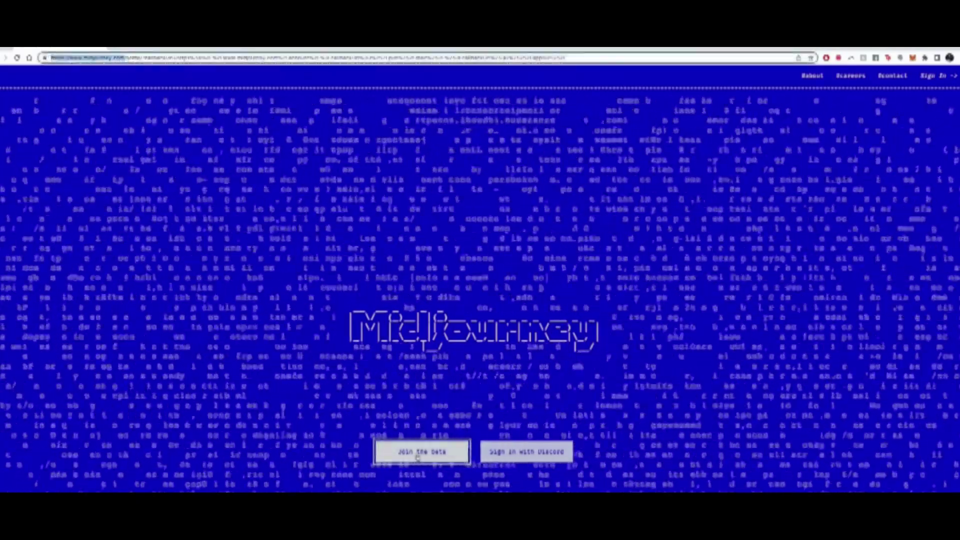
click(418, 452)
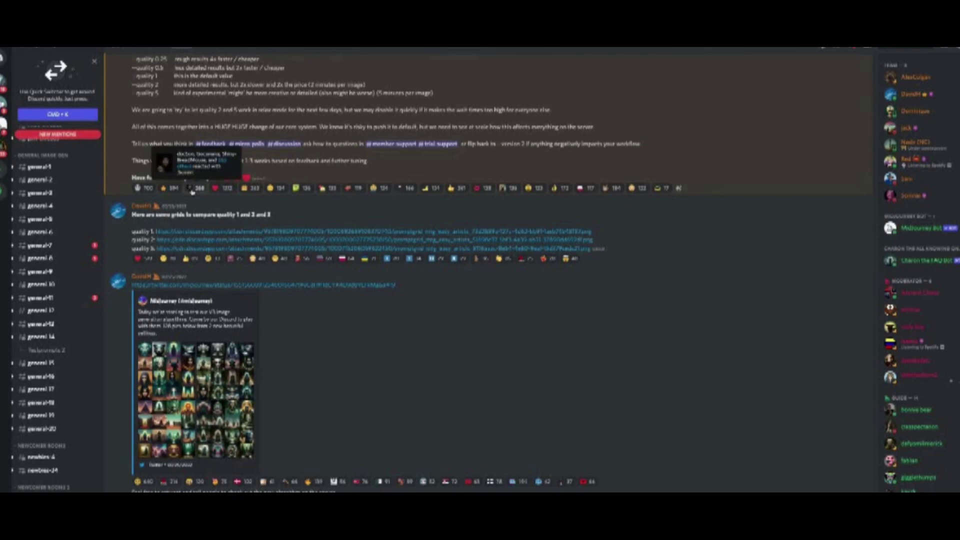
Open the Deep Image site from the tools listing
mouse_move(86, 289)
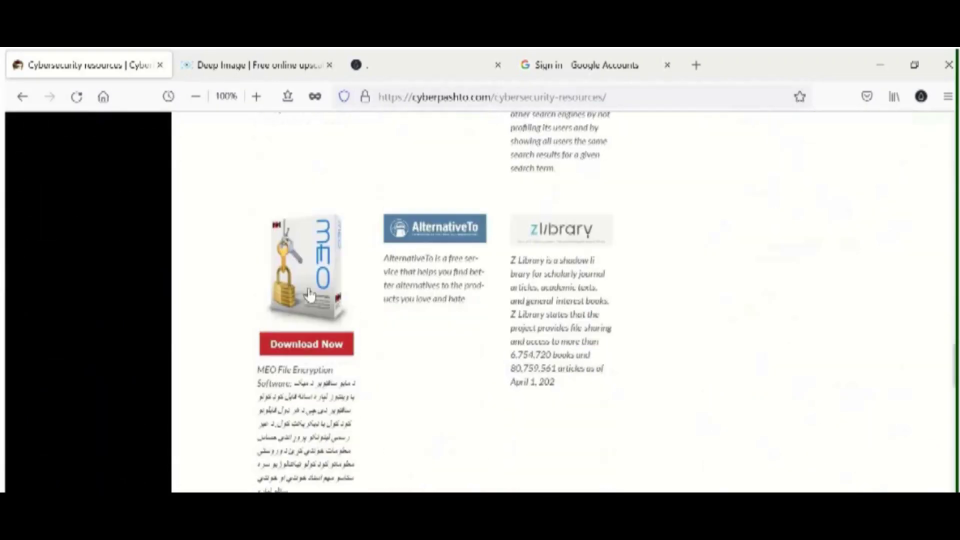
scroll(311, 293, down, 3)
click(310, 291)
scroll(318, 300, down, 3)
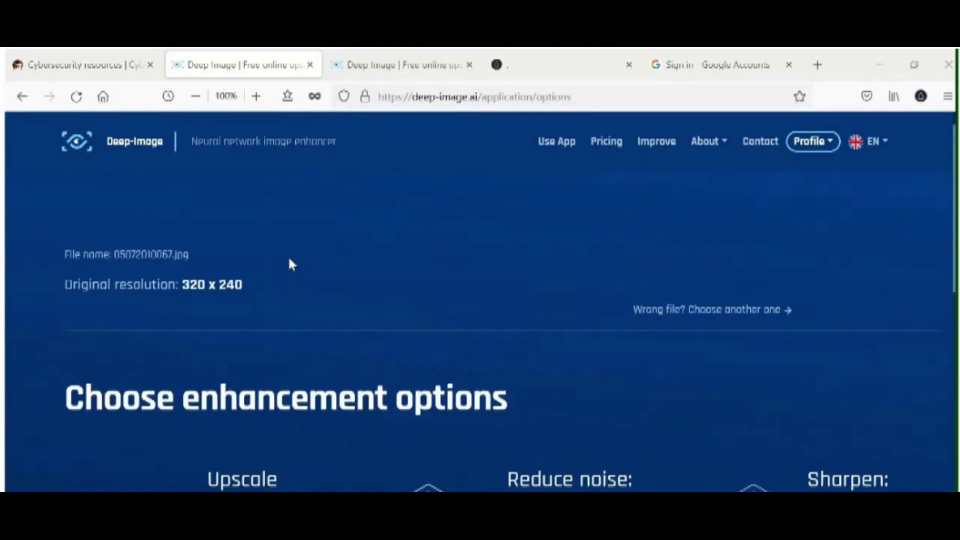
Choose 4x upscaling to 1280 x 960 and turn sharpening on
click(222, 433)
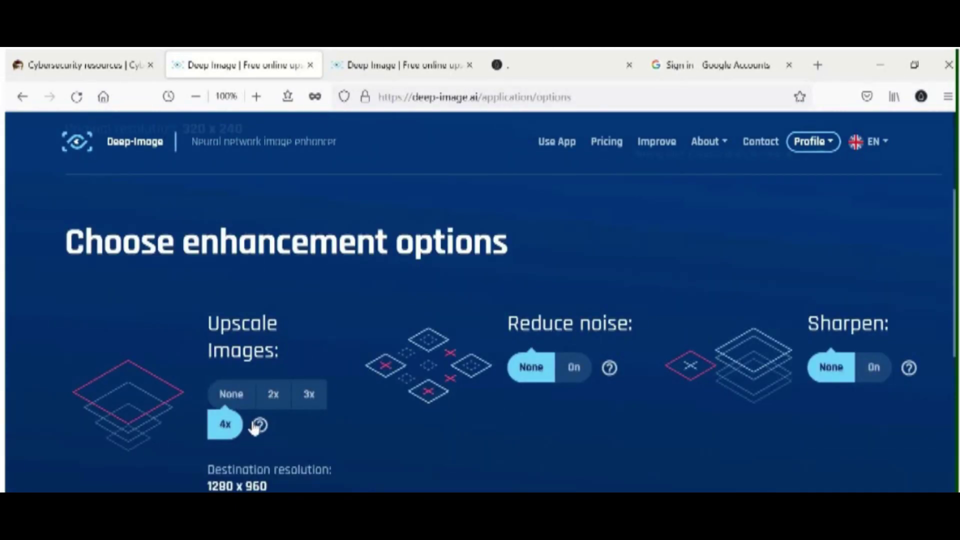
click(874, 368)
scroll(335, 401, down, 3)
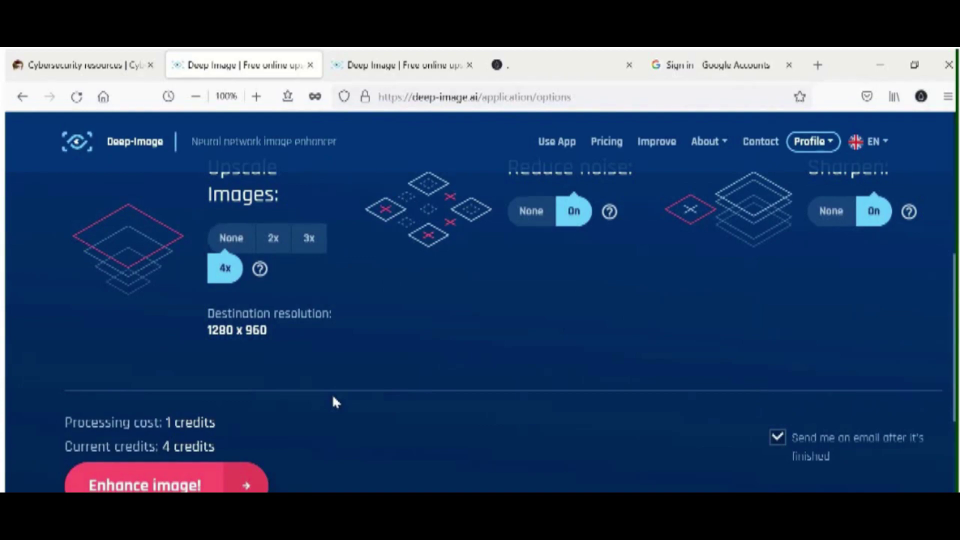
scroll(335, 402, down, 2)
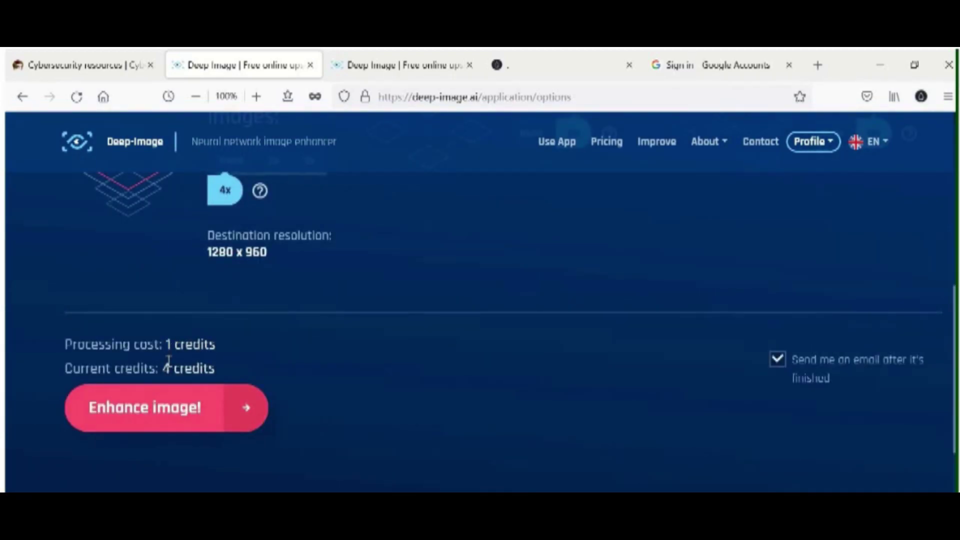
Enhance the image and compare original and enhanced photos with the before/after slider
click(172, 407)
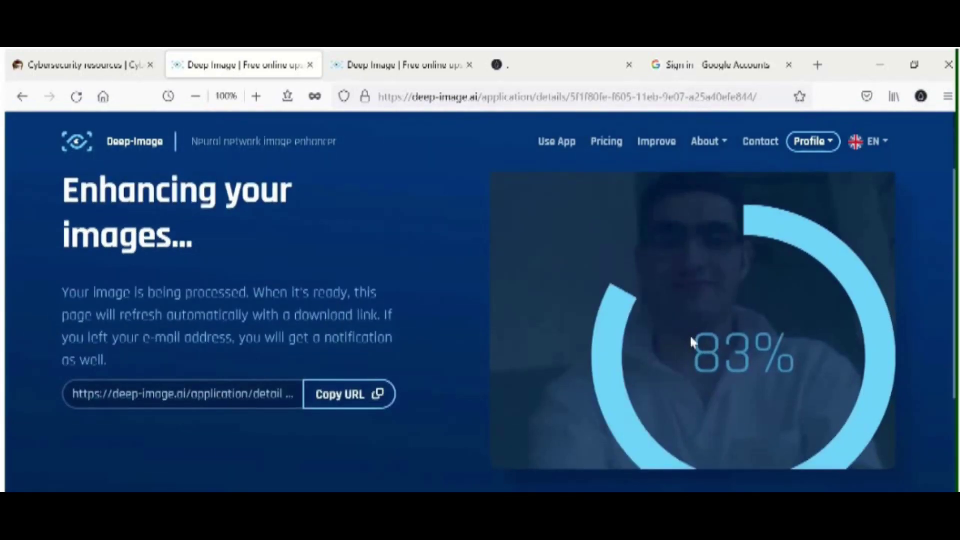
drag(692, 350, 880, 356)
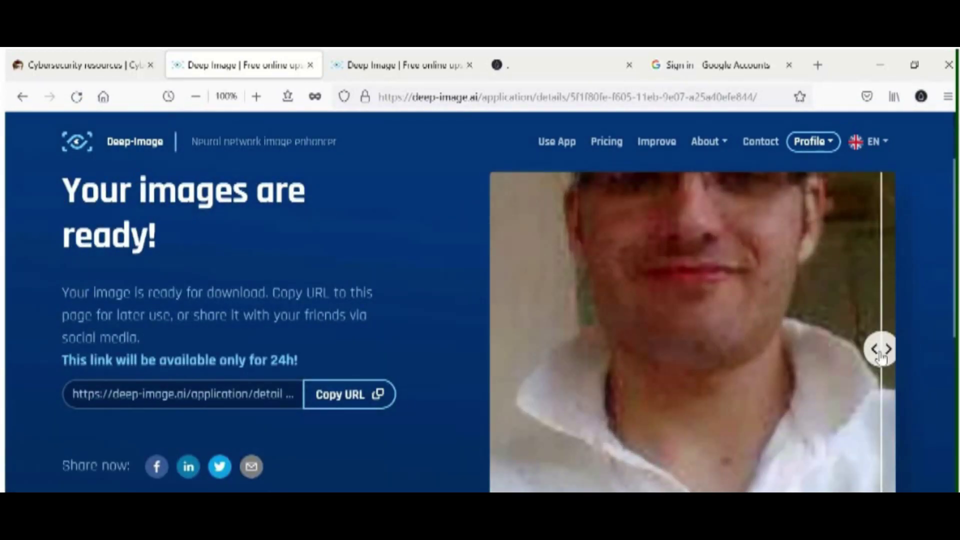
drag(864, 397, 835, 392)
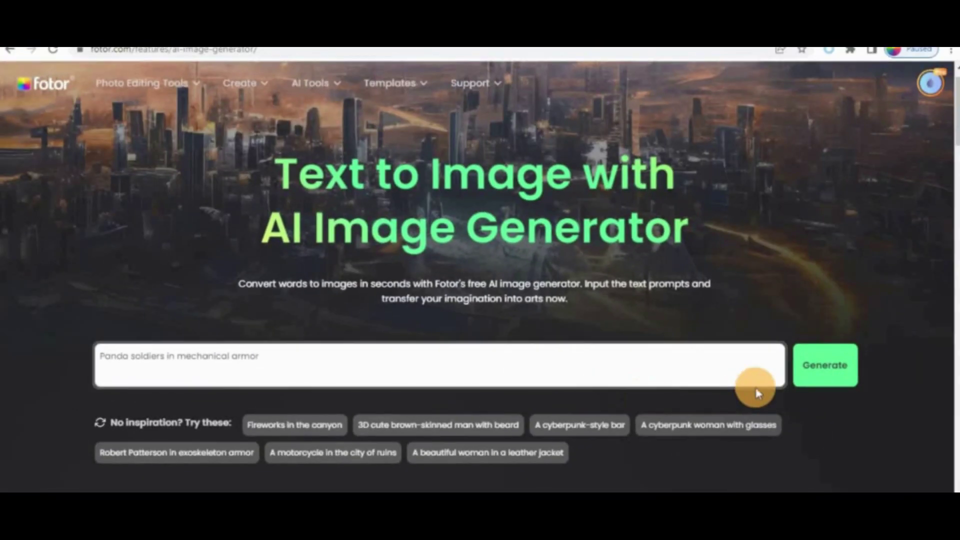
Generate panda soldiers in mechanical armor images, then generate again from the same prompt
click(901, 312)
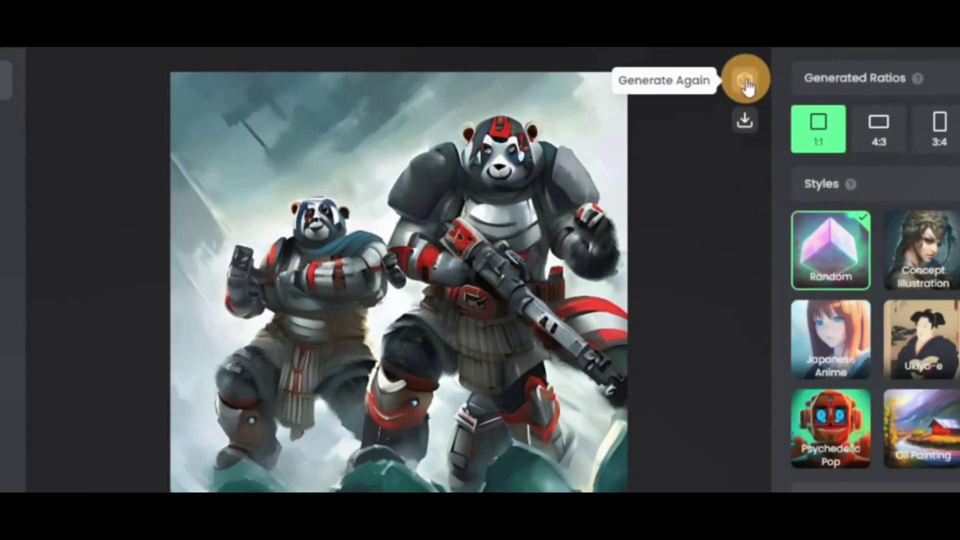
click(697, 132)
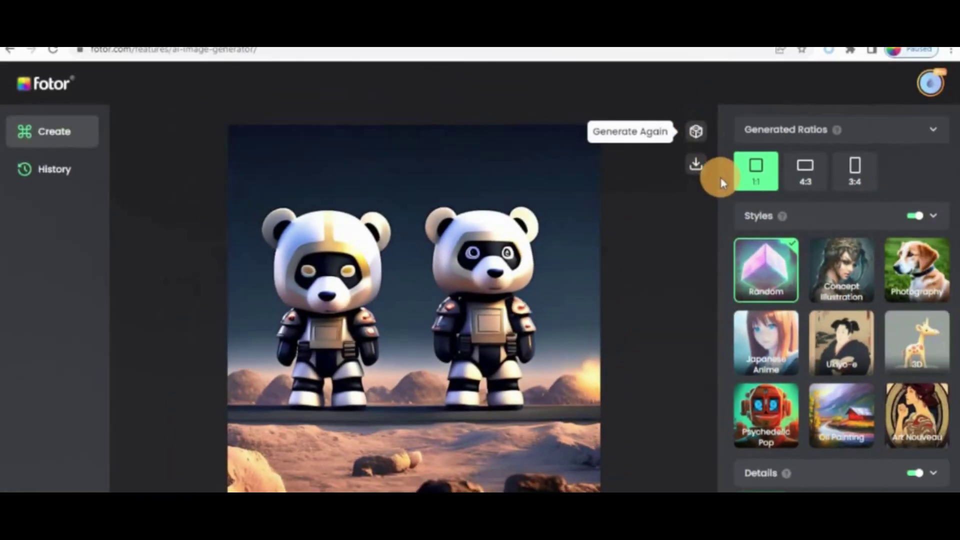
scroll(910, 325, down, 5)
scroll(909, 313, up, 5)
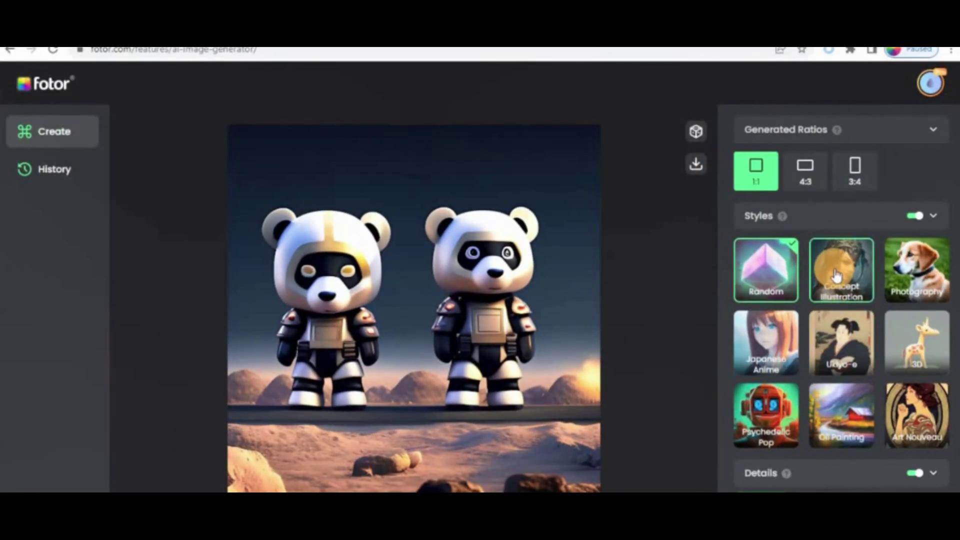
Regenerate the images with Soft Lighting and a 4:3 image ratio
scroll(830, 275, down, 5)
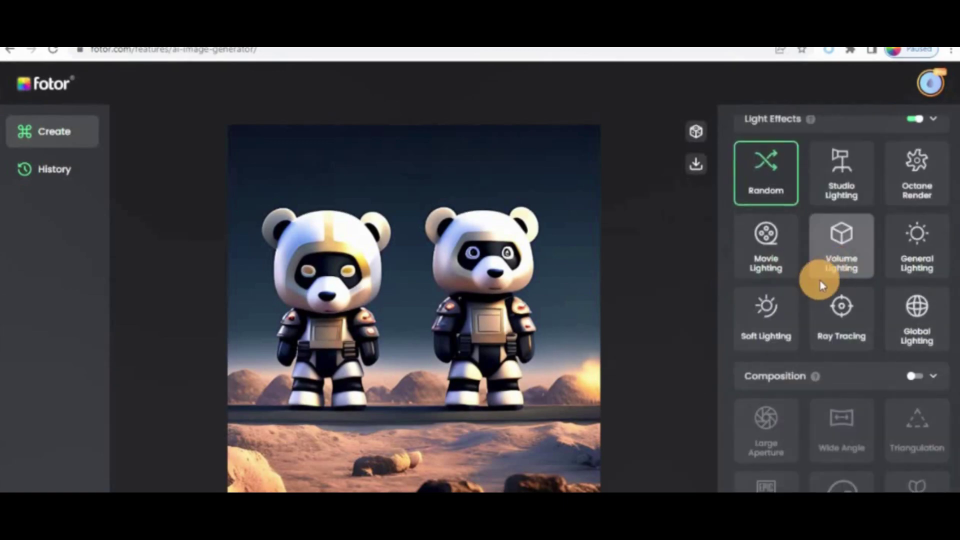
click(766, 317)
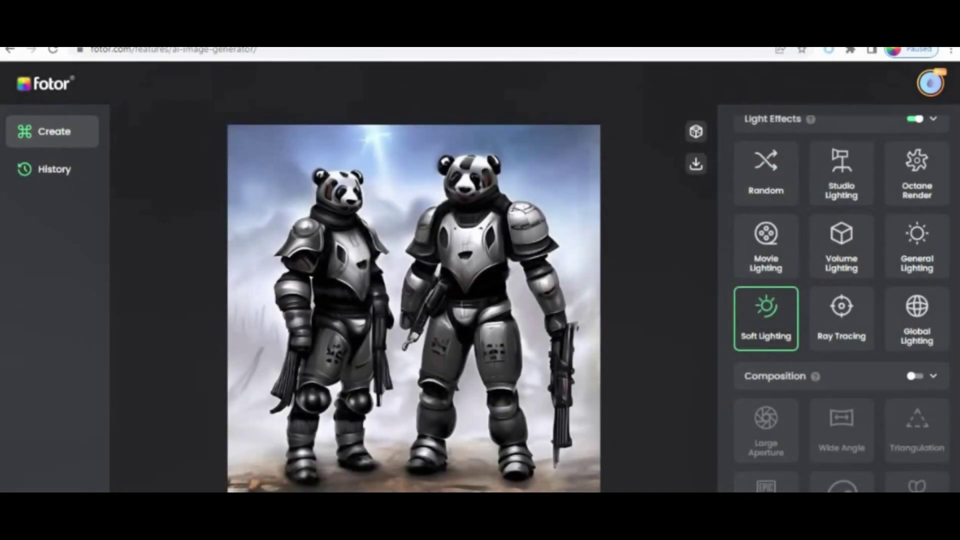
scroll(917, 385, up, 10)
click(801, 176)
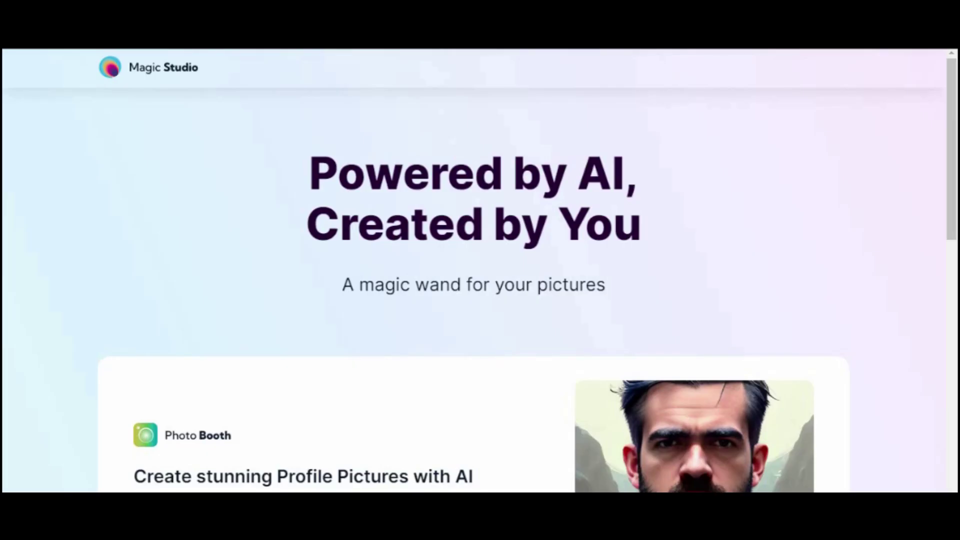
scroll(351, 354, down, 8)
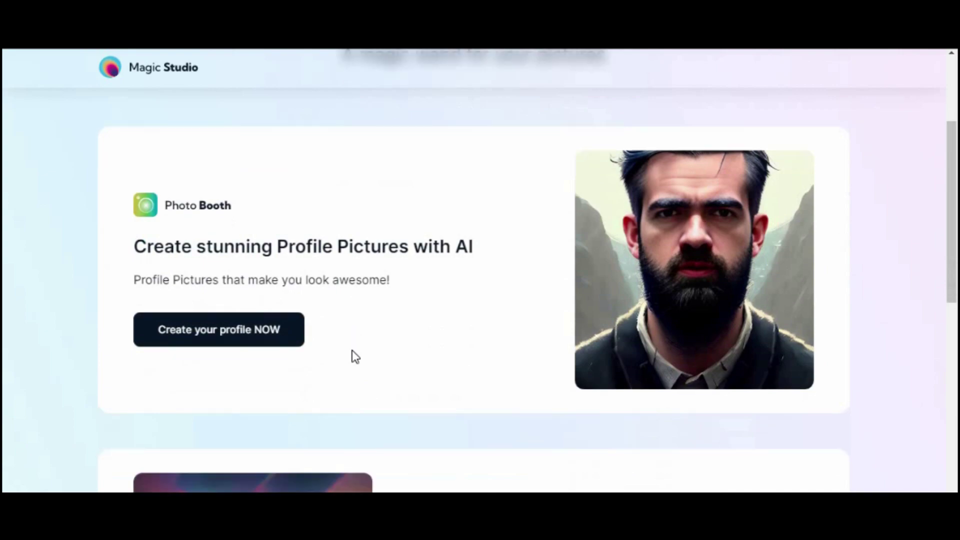
scroll(367, 376, down, 5)
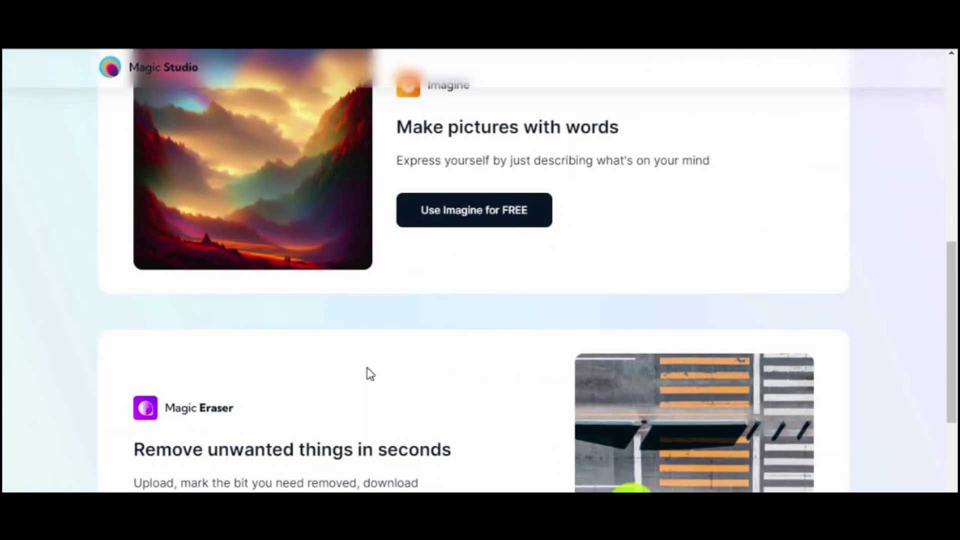
scroll(370, 374, down, 2)
scroll(367, 368, down, 4)
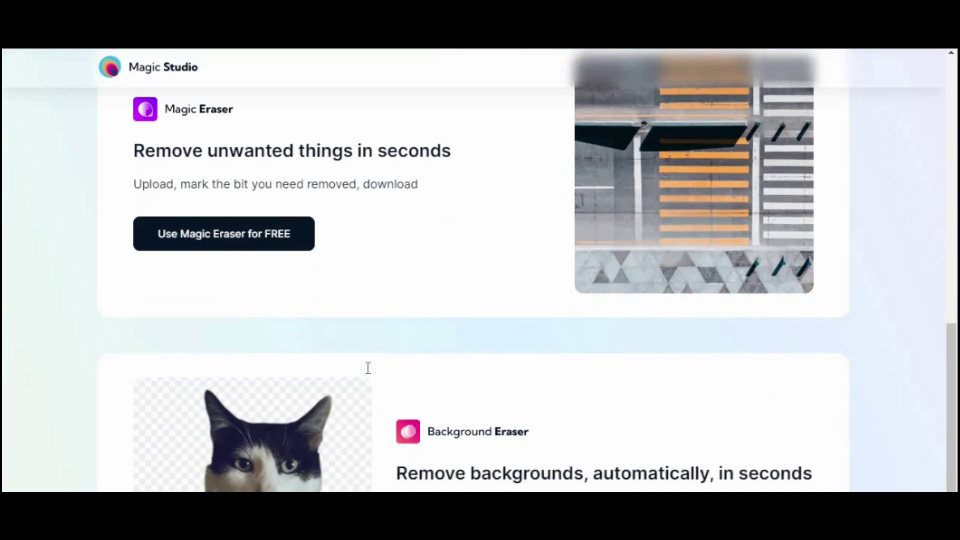
scroll(368, 368, down, 5)
scroll(368, 369, down, 5)
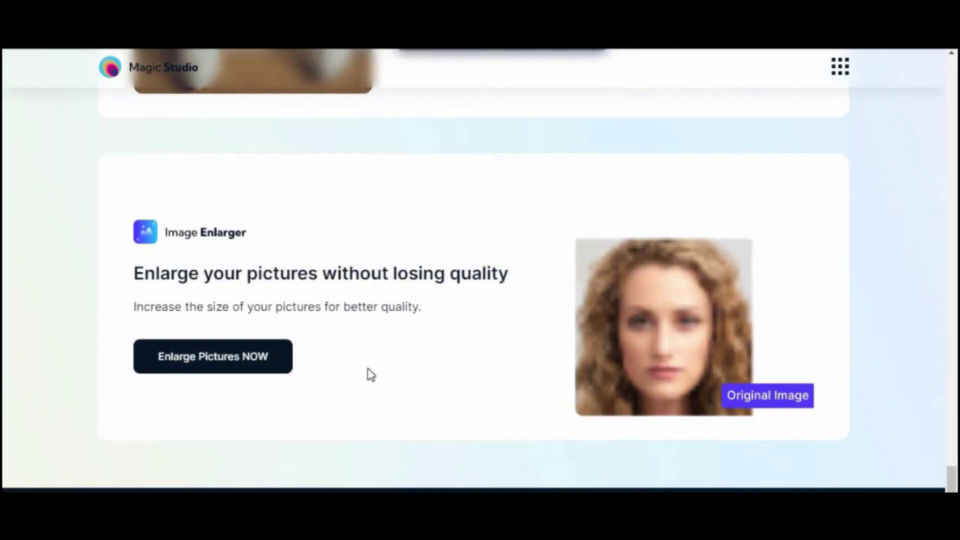
scroll(384, 366, up, 4)
scroll(384, 366, up, 10)
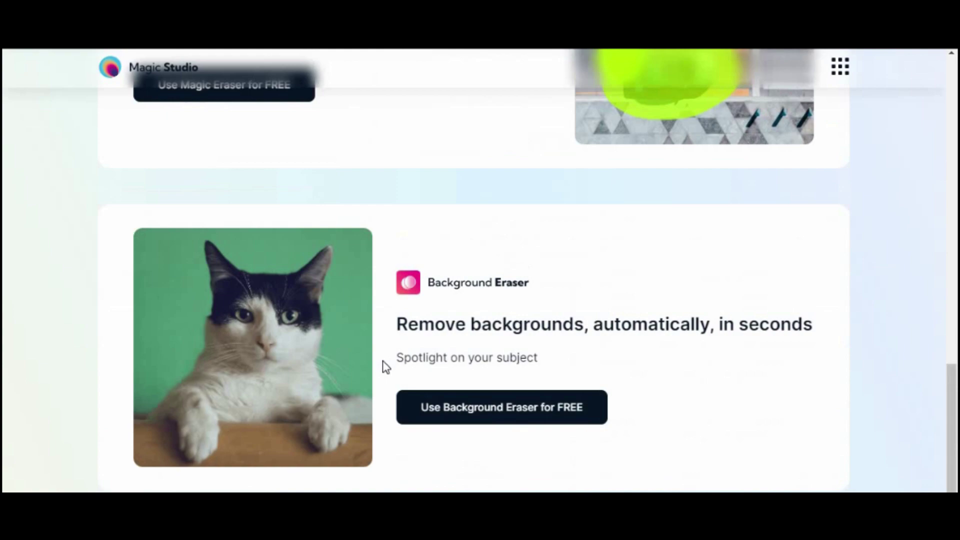
scroll(385, 367, up, 10)
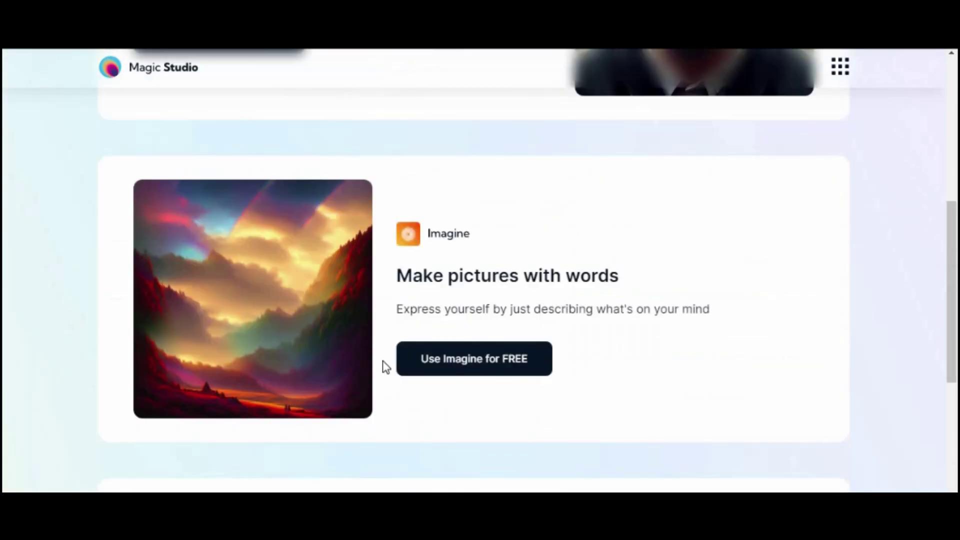
scroll(386, 367, up, 5)
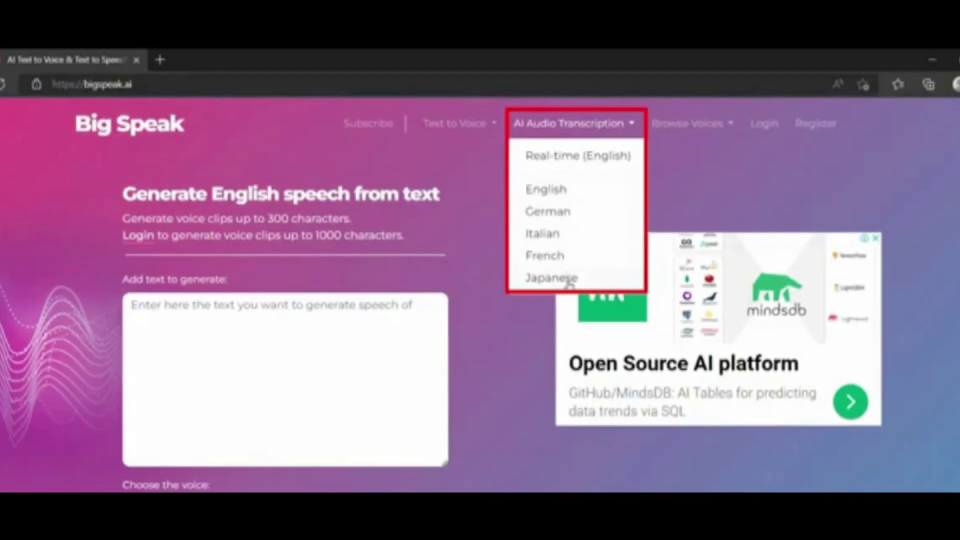
Paste the graphic-design paragraph, use a US female voice, generate the 14-second clip and download it
click(689, 123)
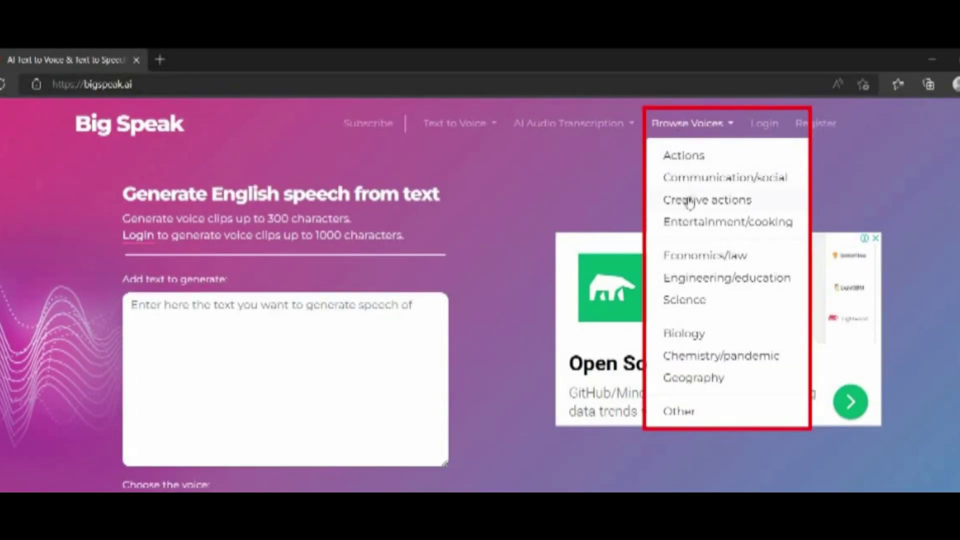
scroll(428, 227, down, 3)
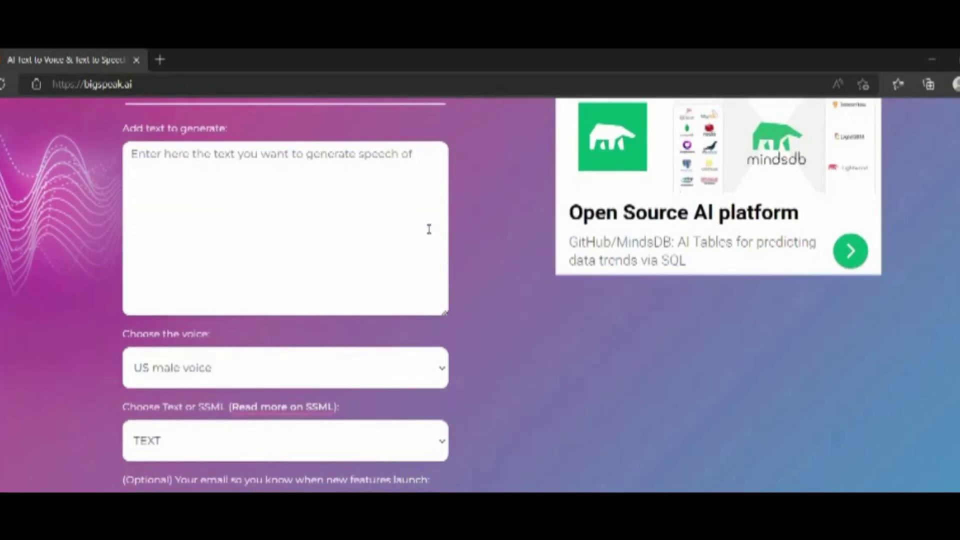
key(alt+Tab)
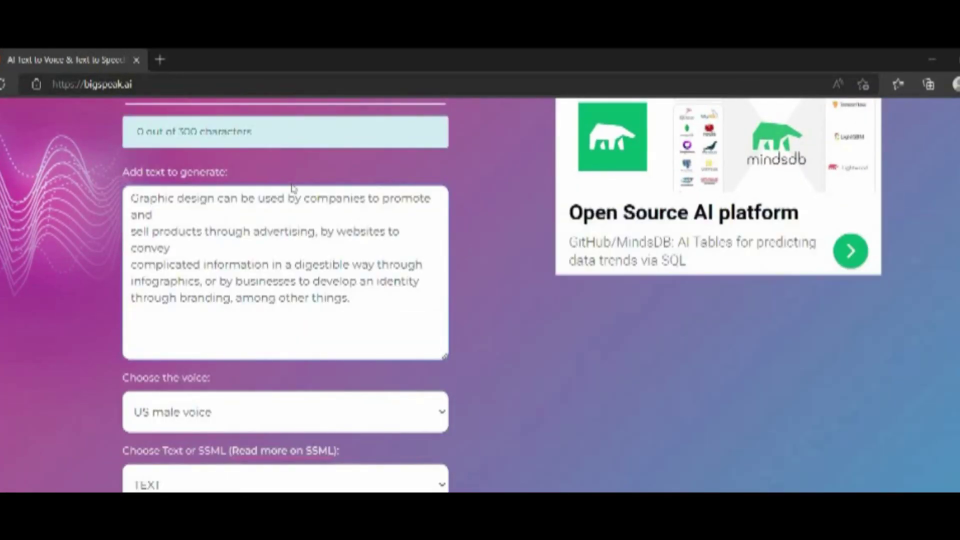
scroll(279, 274, down, 3)
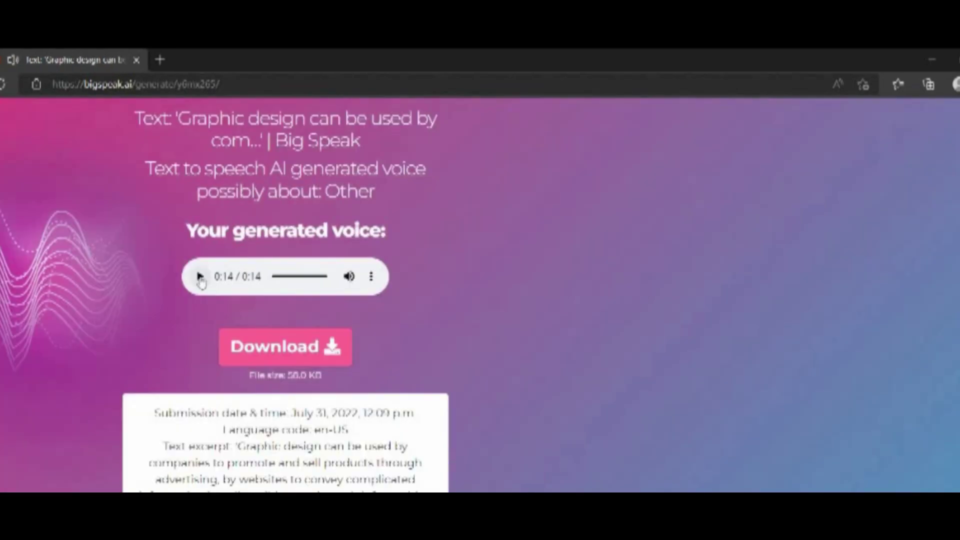
click(199, 276)
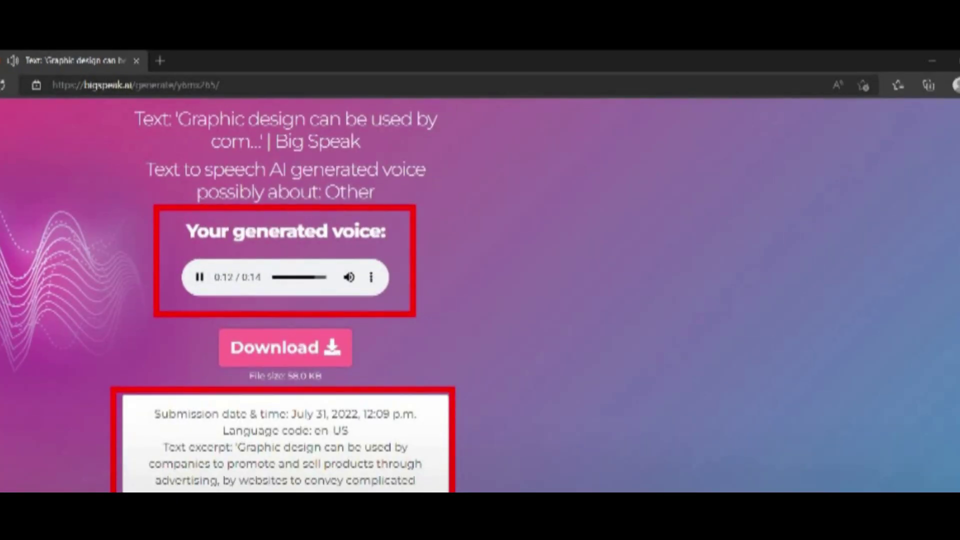
click(311, 349)
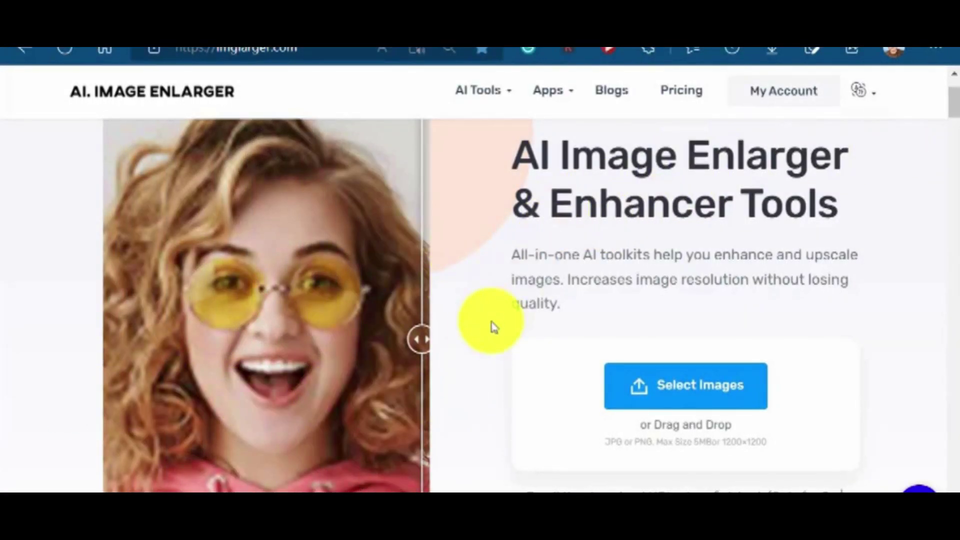
Scroll through the imglarger tools, then drop OIP.jfif onto Select Images for 2x enlargement
scroll(488, 330, down, 5)
scroll(484, 335, down, 6)
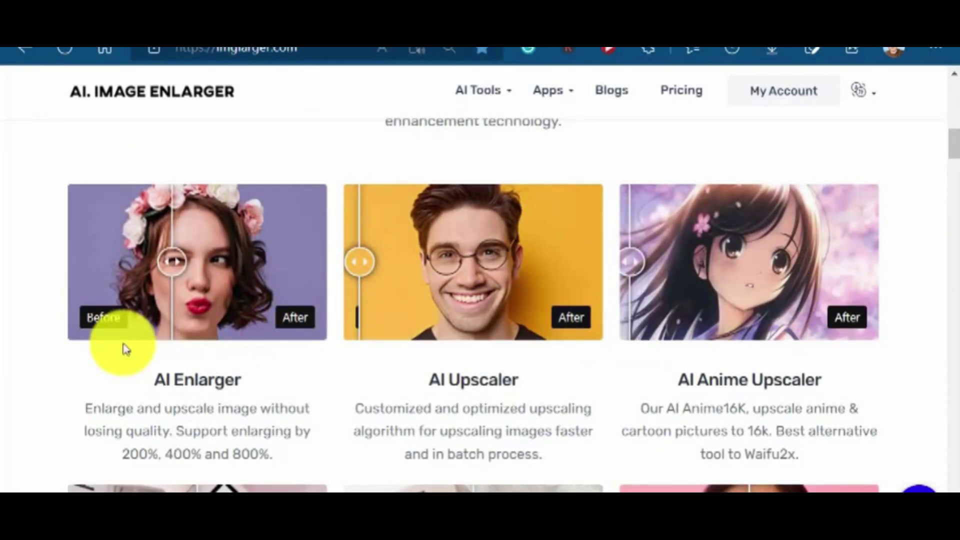
scroll(29, 455, down, 7)
scroll(29, 455, down, 18)
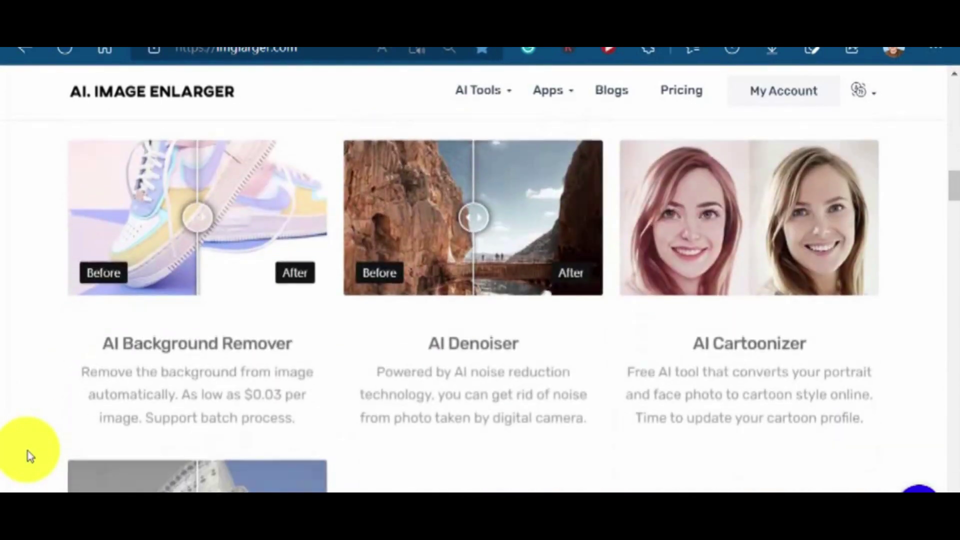
scroll(39, 415, up, 20)
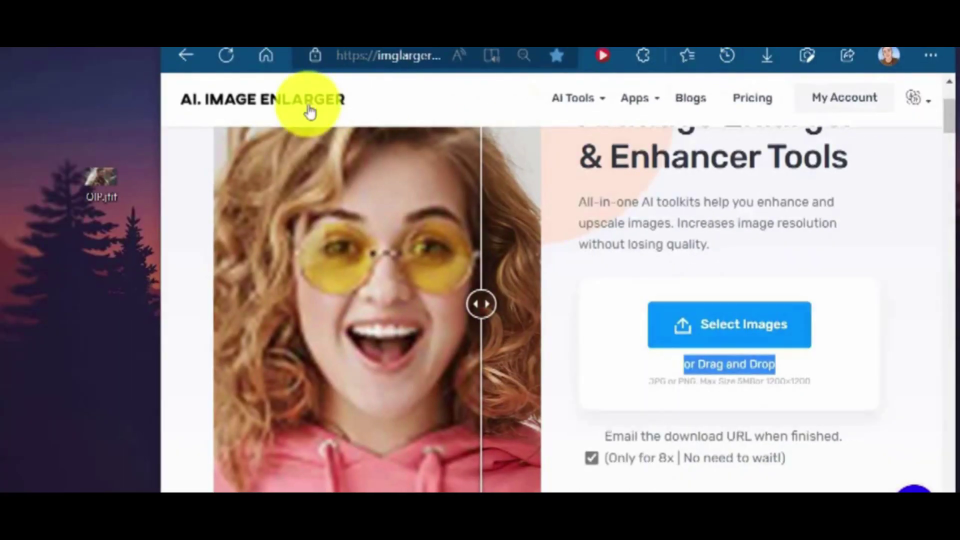
drag(97, 182, 720, 328)
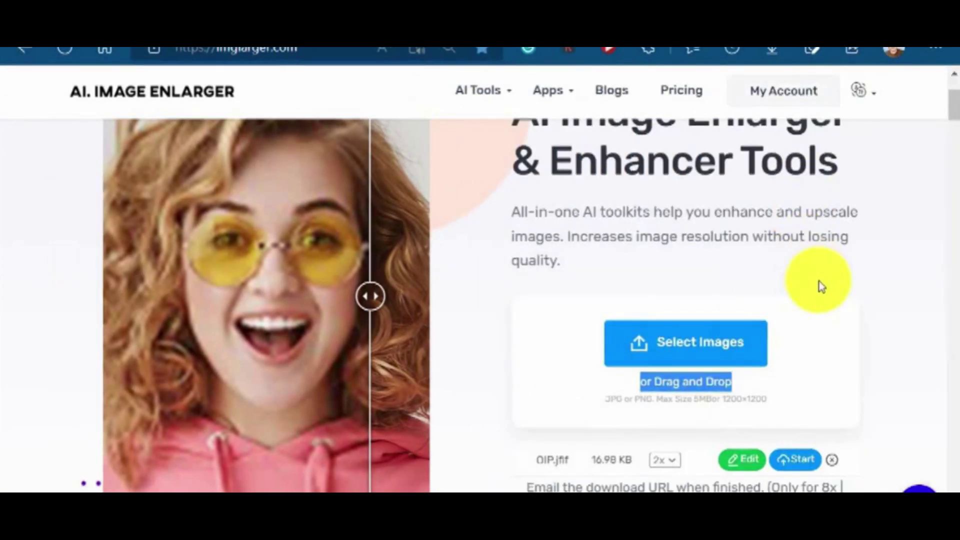
scroll(818, 281, down, 2)
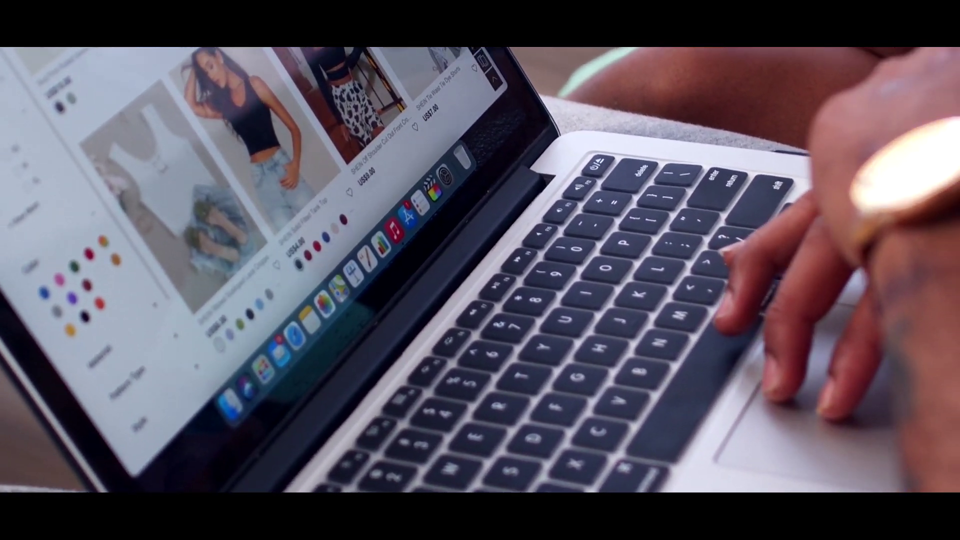
scroll(250, 200, down, 3)
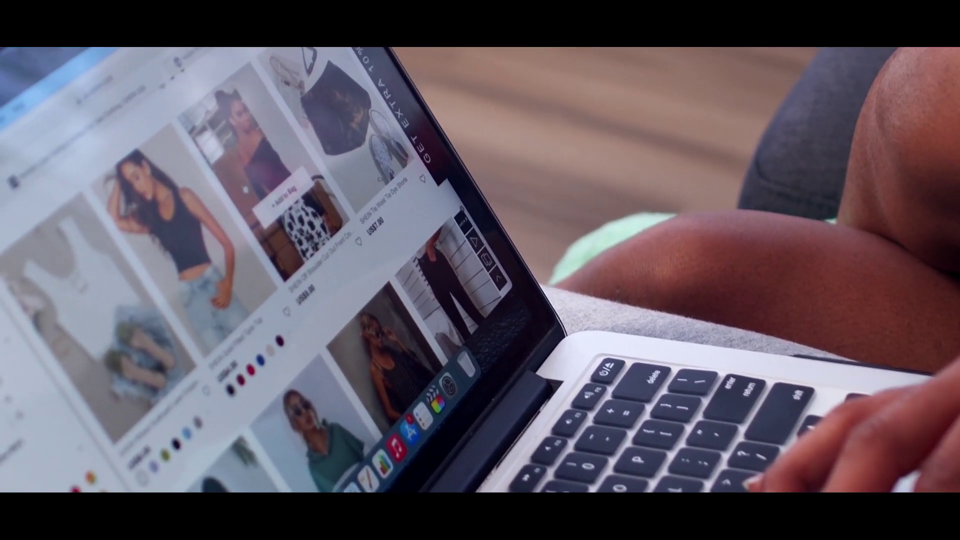